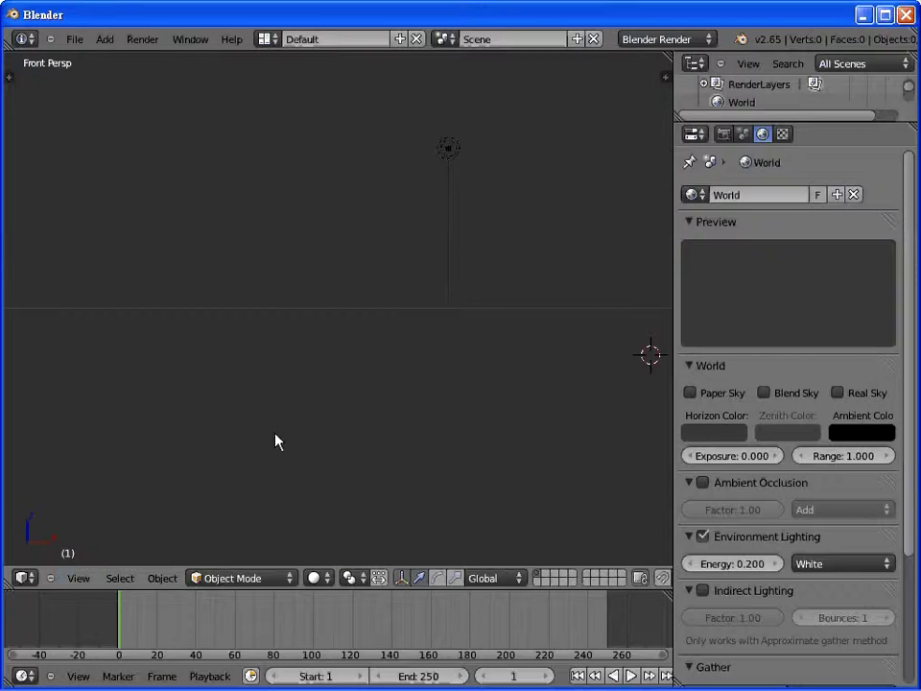
Step: Add a first UV sphere, then delete it again
mouse_move(276, 439)
middle_down()
mouse_move(297, 420)
mouse_move(300, 455)
middle_up()
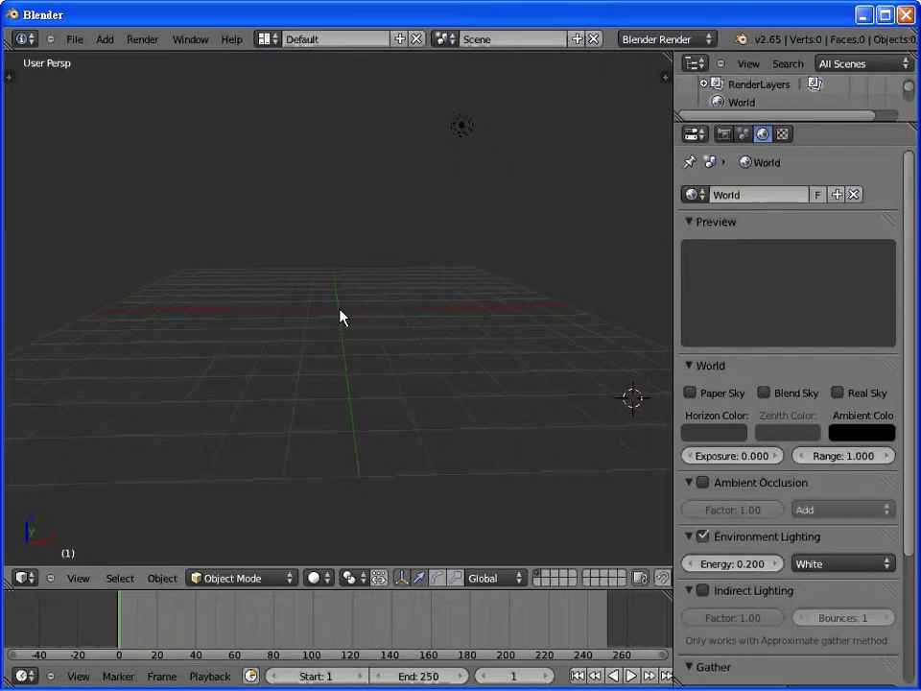
key(shift+a)
mouse_move(298, 310)
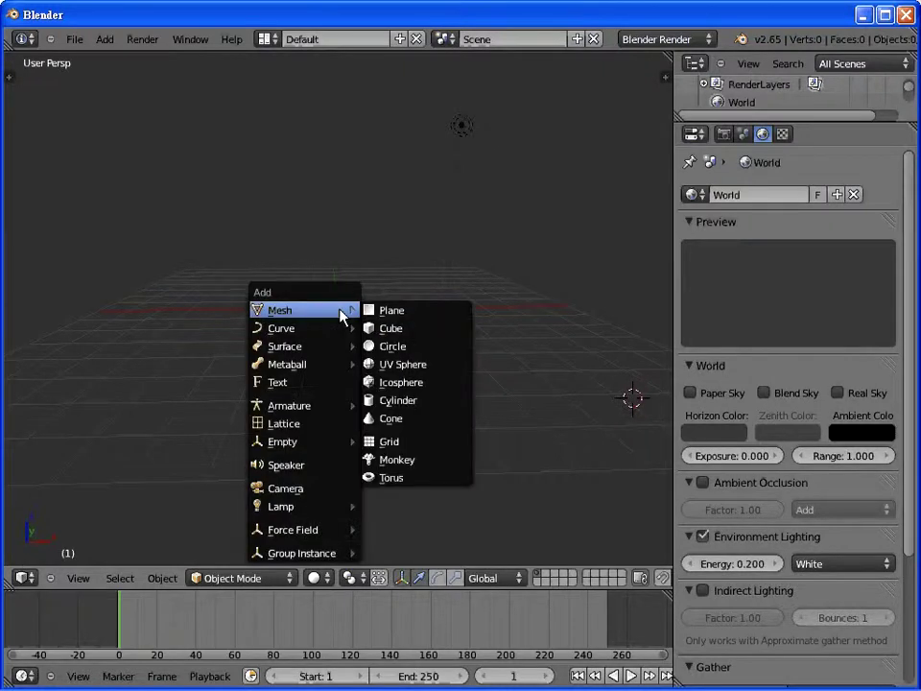
click(415, 365)
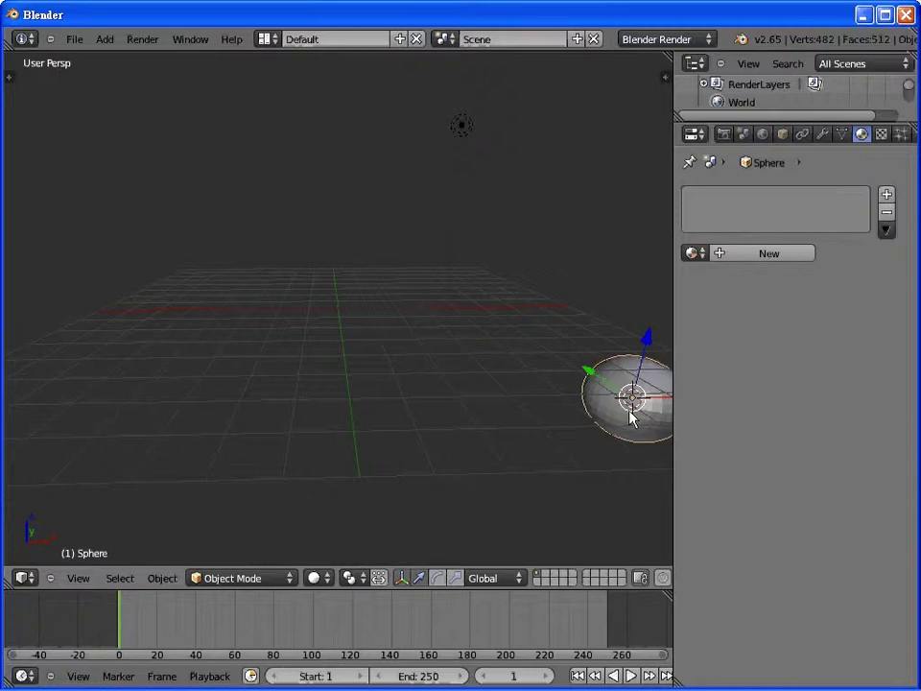
key(x)
click(630, 415)
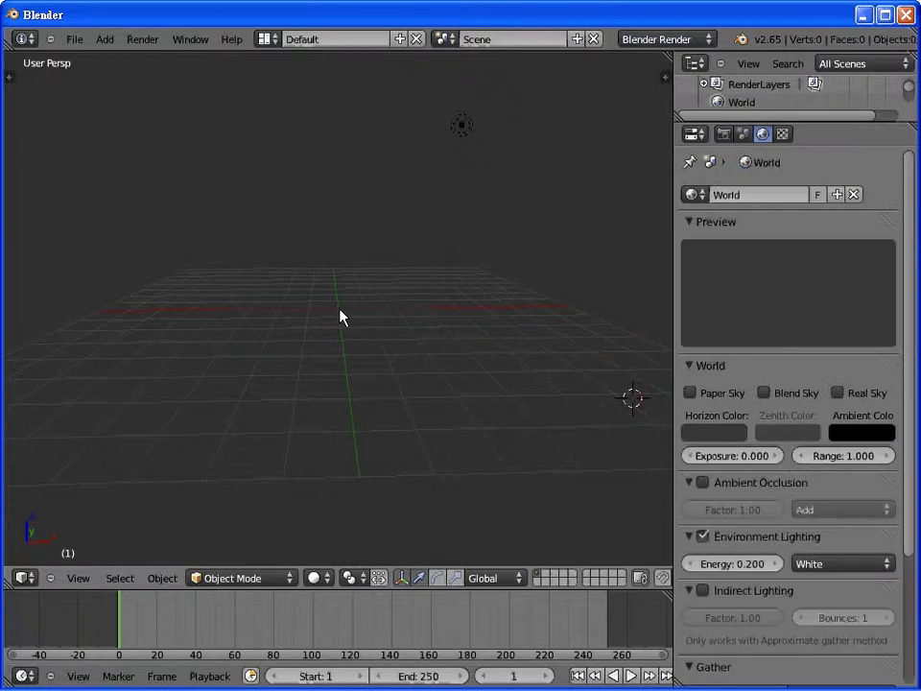
Step: Place the 3D cursor at the grid centre and add a UV sphere there
click(339, 310)
key(shift+a)
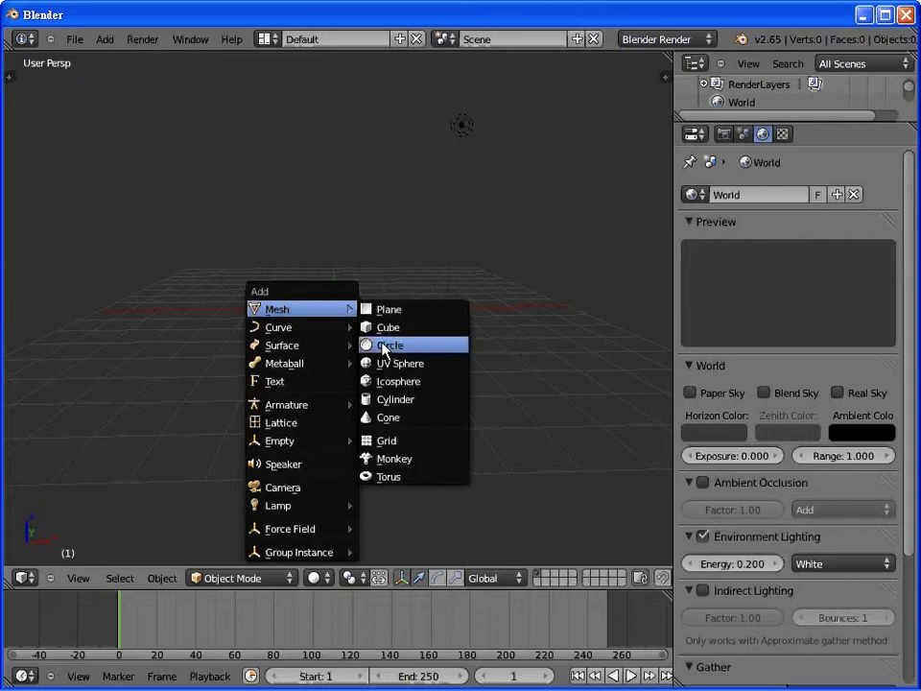
click(389, 363)
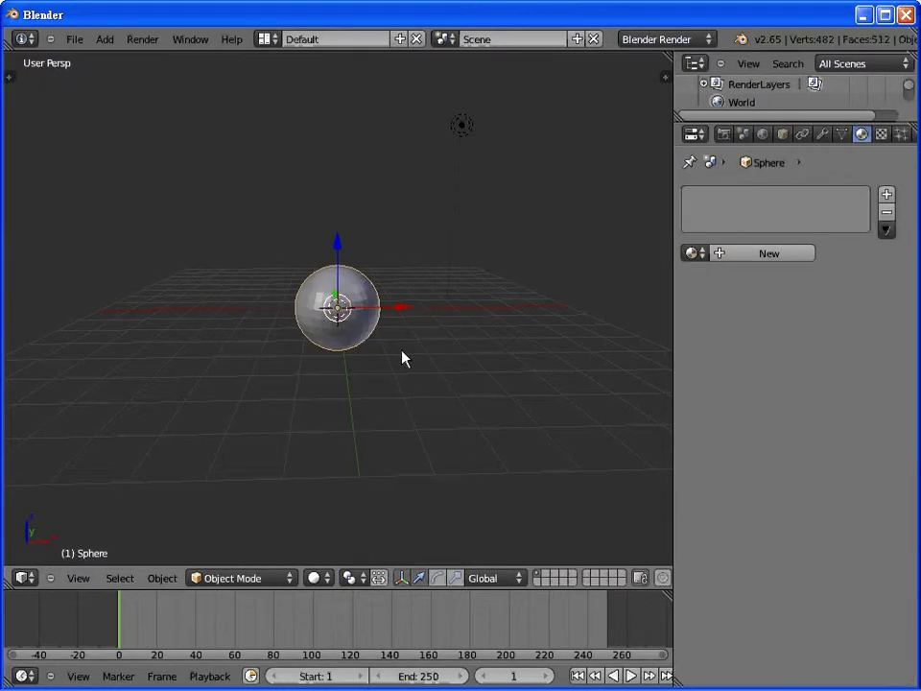
Step: Switch the viewport to orthographic projection and the Front view
click(74, 579)
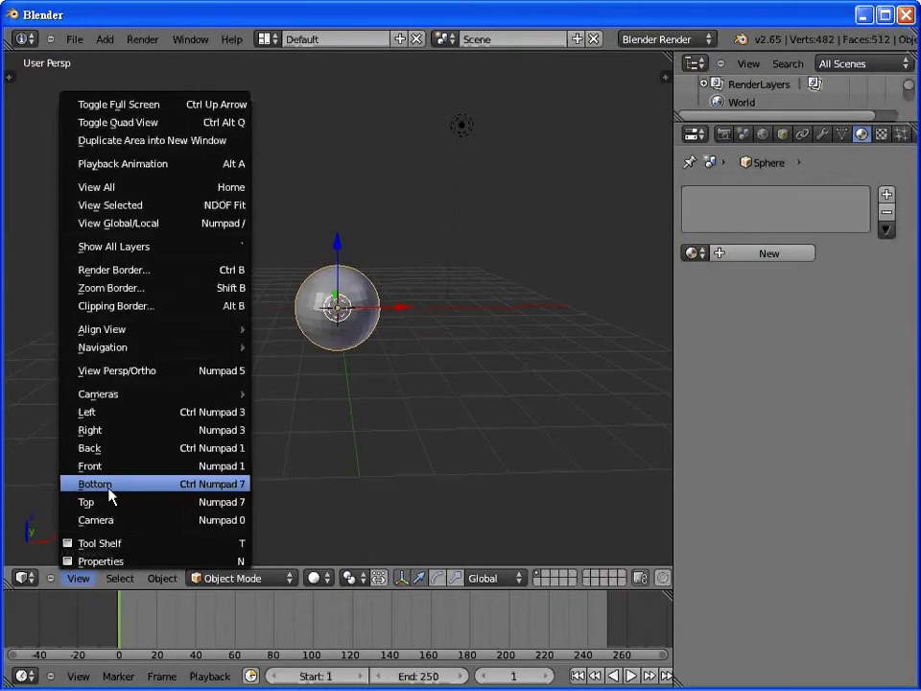
click(117, 371)
click(77, 580)
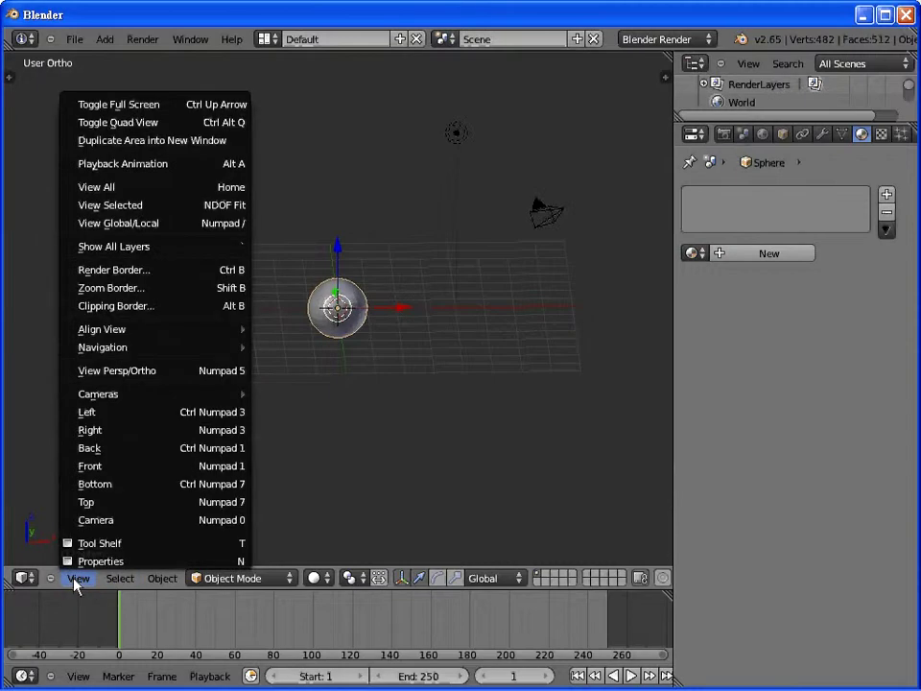
click(106, 472)
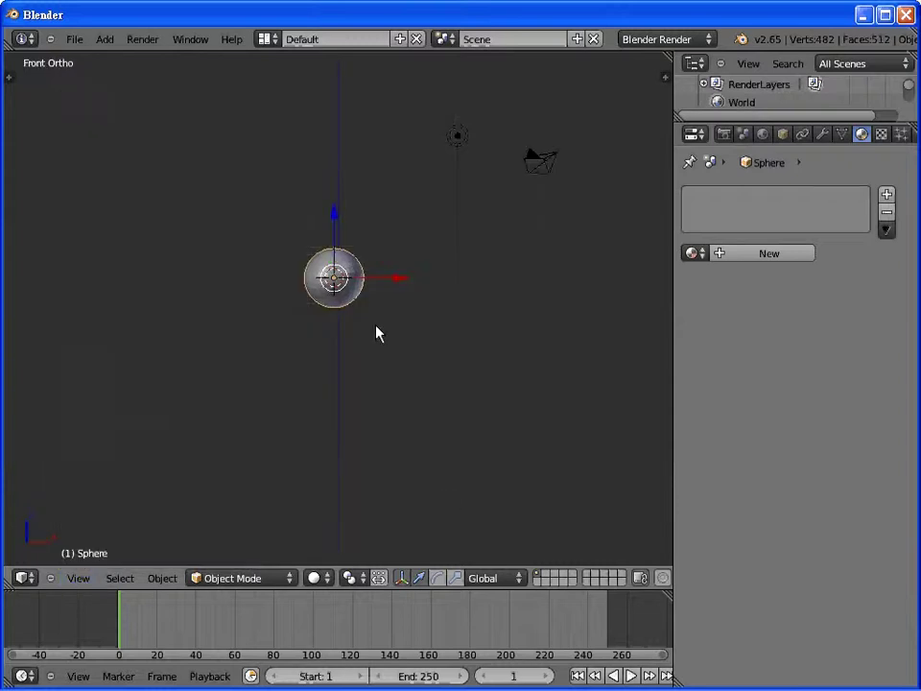
Step: Move the sphere with G and show the N properties panel
key(g)
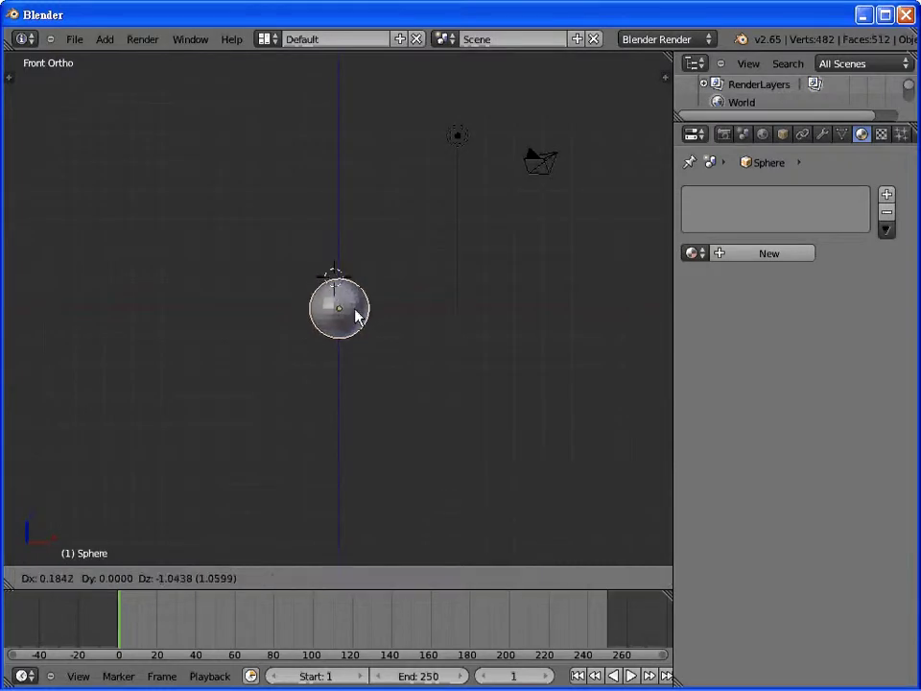
click(355, 315)
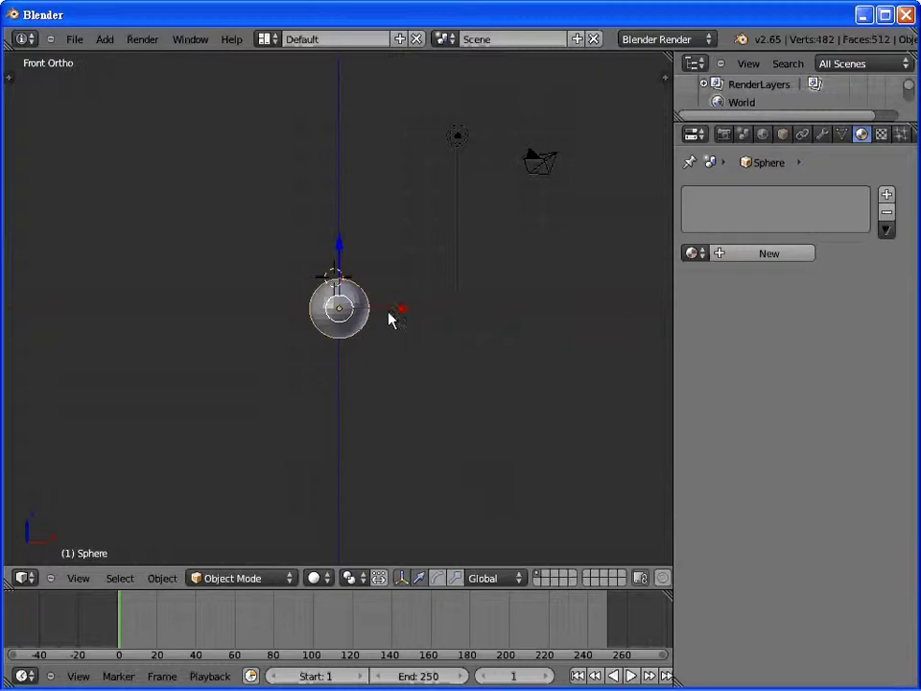
key(n)
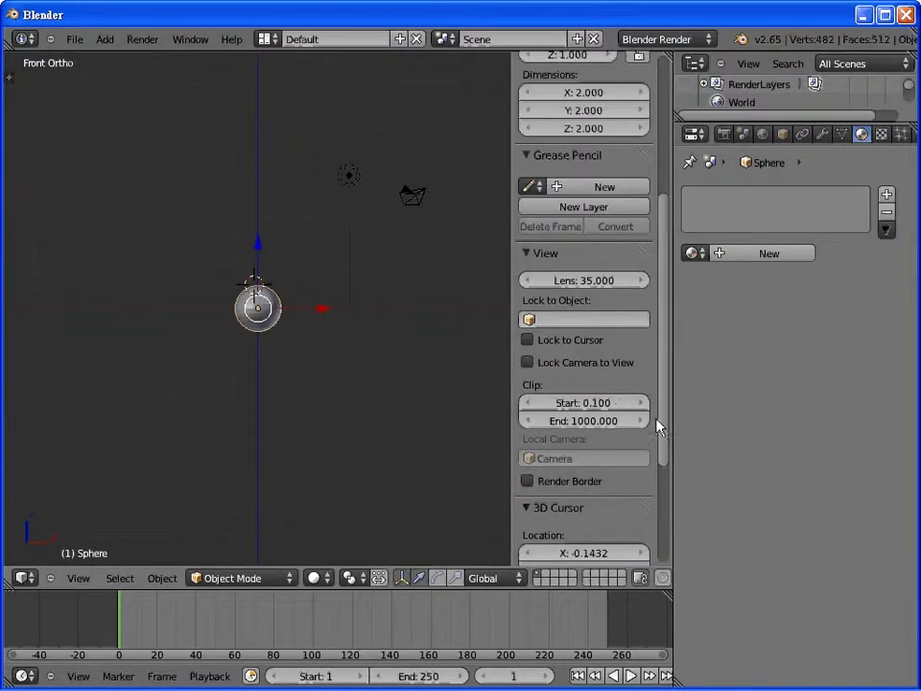
drag(662, 428, 654, 273)
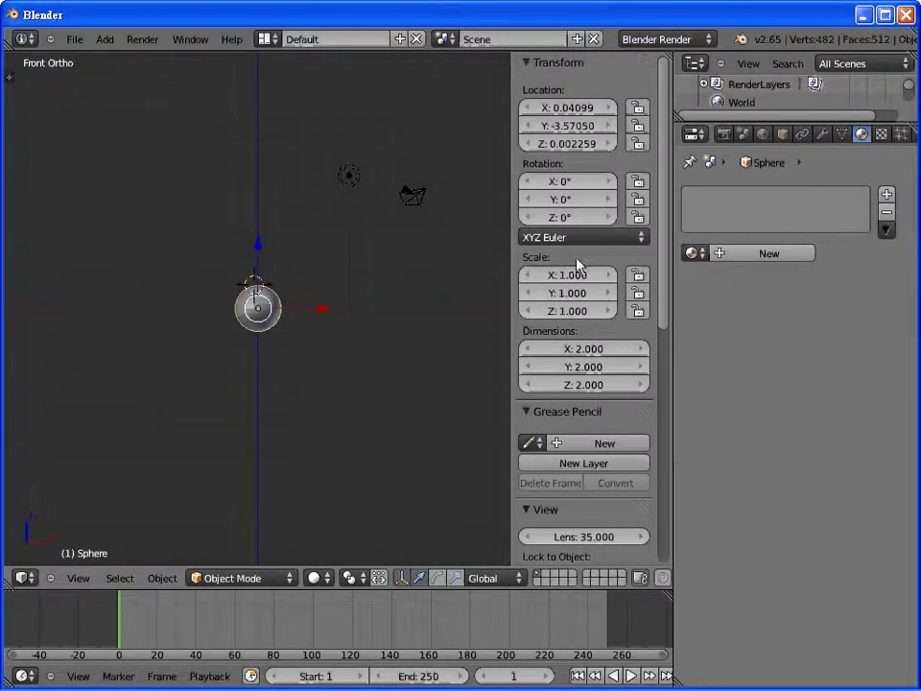
Step: Set the sphere's Location X, Y and Z each to 0
click(565, 111)
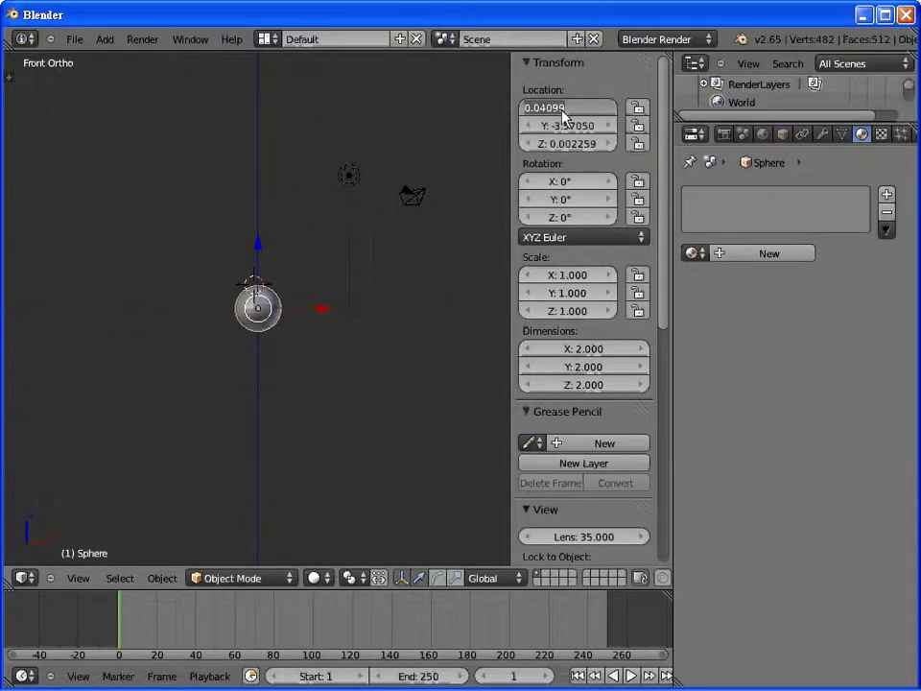
text(0)
key(Return)
click(565, 129)
text(0)
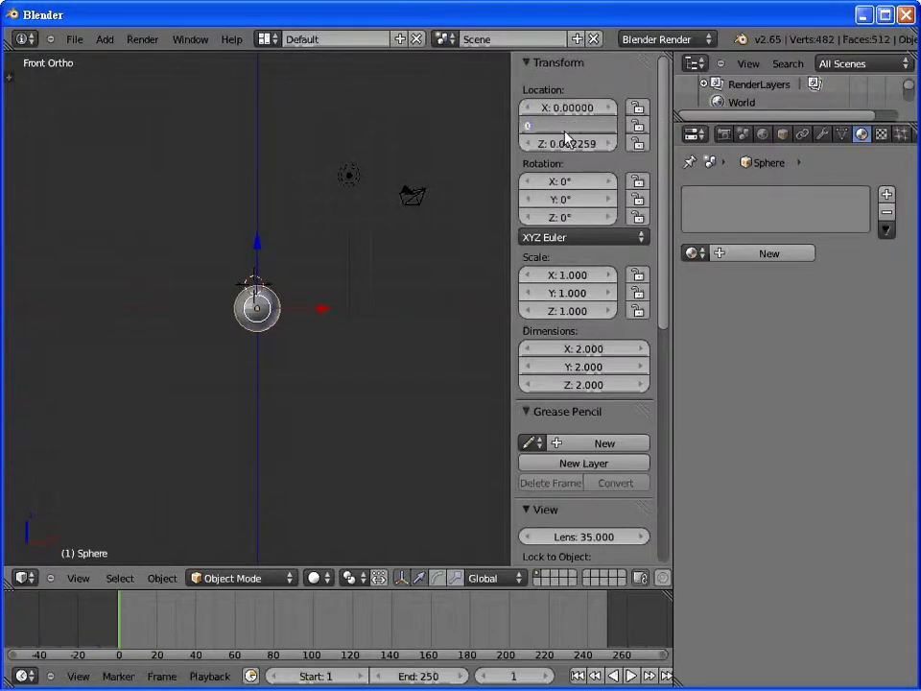
key(Return)
click(564, 141)
text(0)
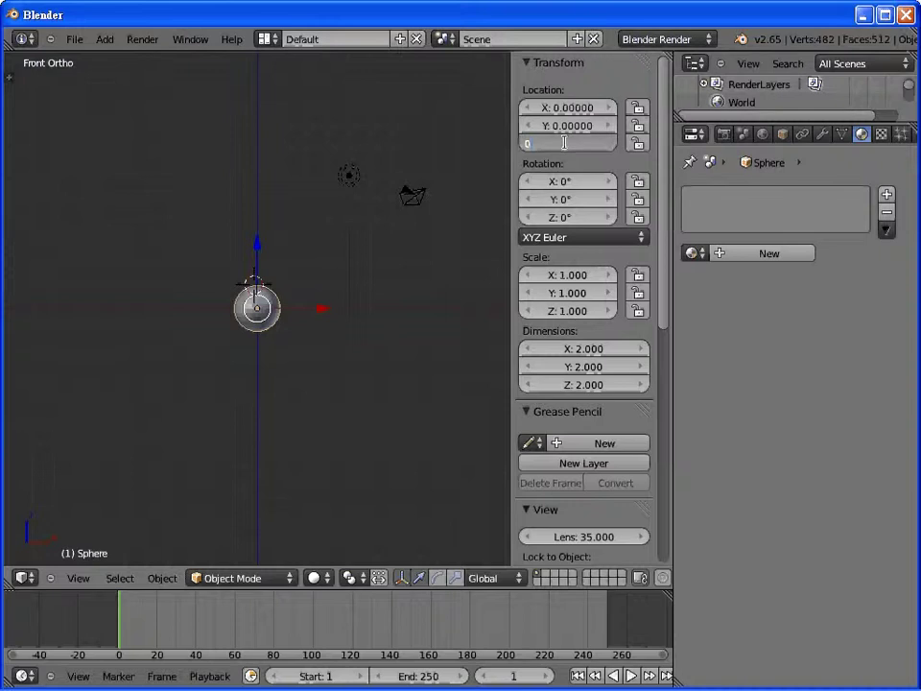
key(Return)
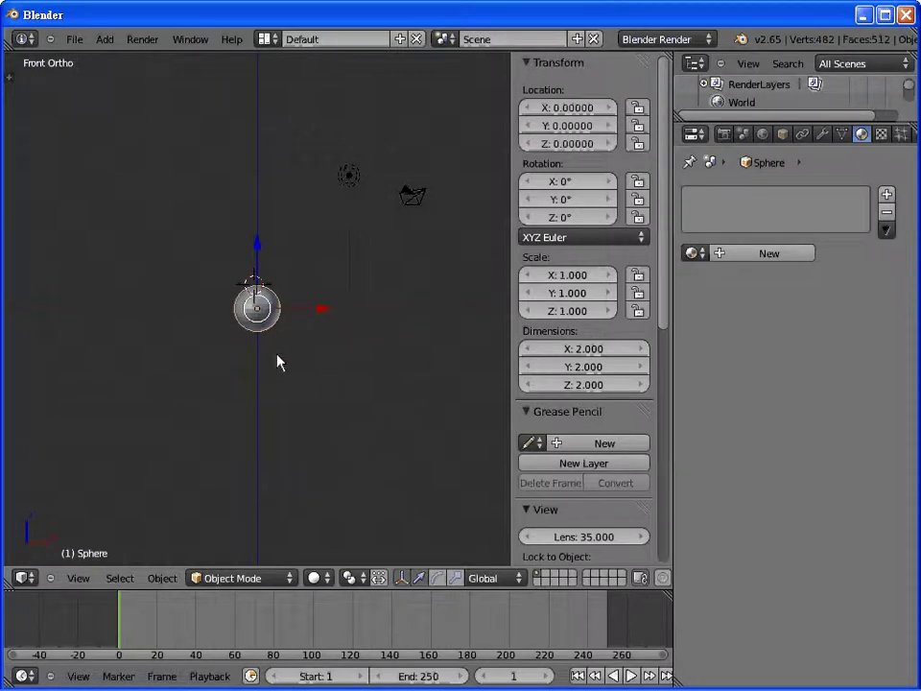
Step: Move the 3D cursor below the sphere, hide the properties panel, and enter Edit Mode
click(294, 356)
key(n)
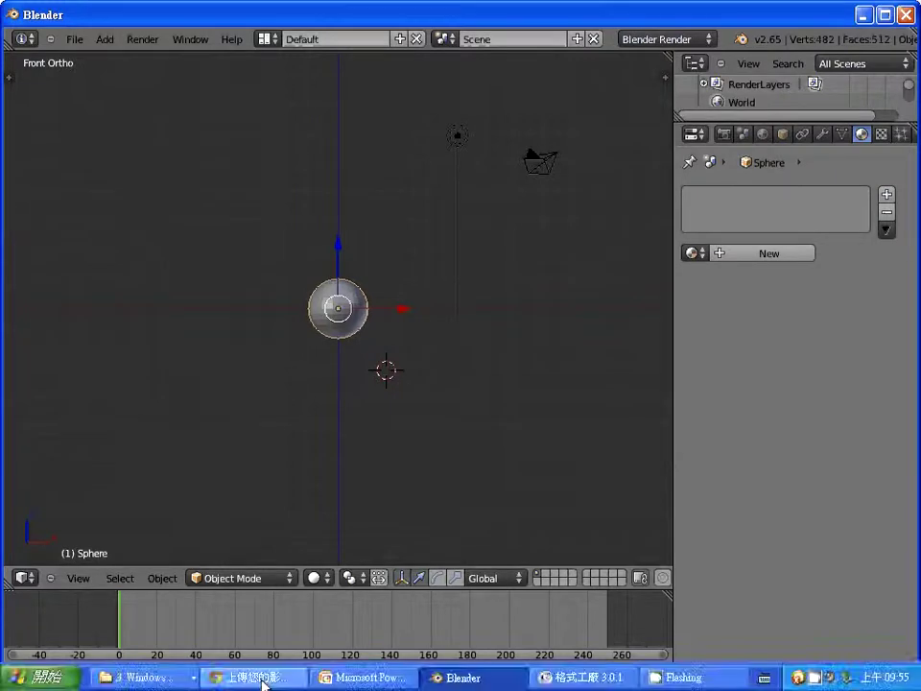
click(275, 580)
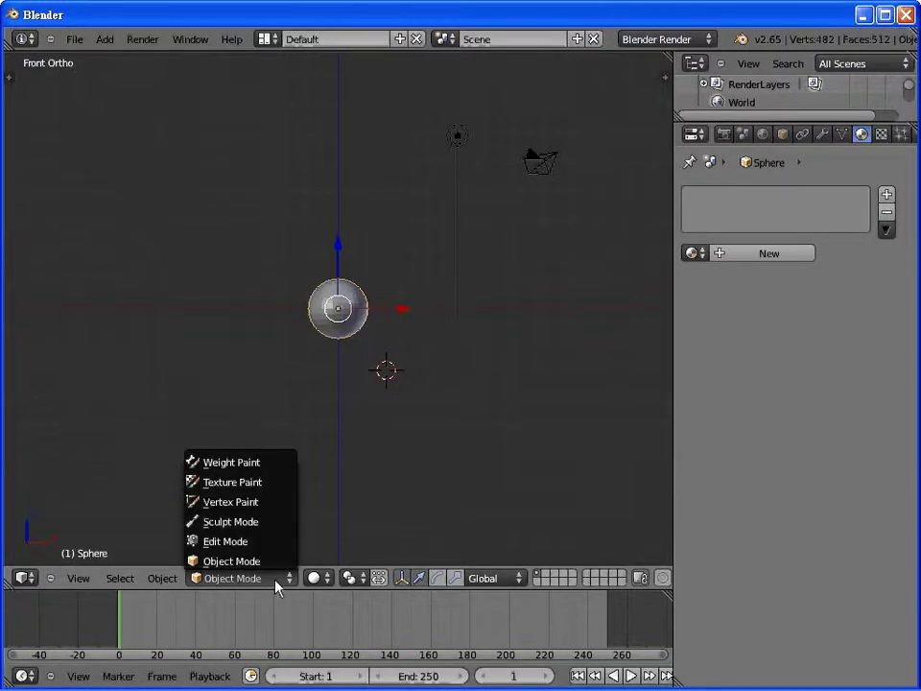
click(268, 543)
Step: Zoom in on the sphere and deselect all its vertices
scroll(392, 357, up, 3)
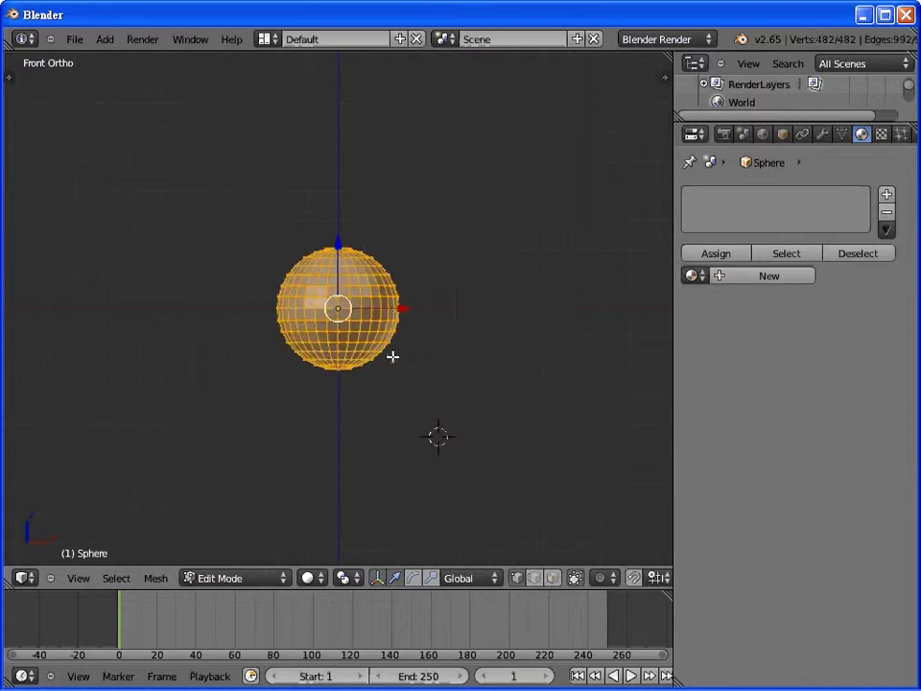
scroll(392, 358, up, 3)
scroll(393, 358, up, 1)
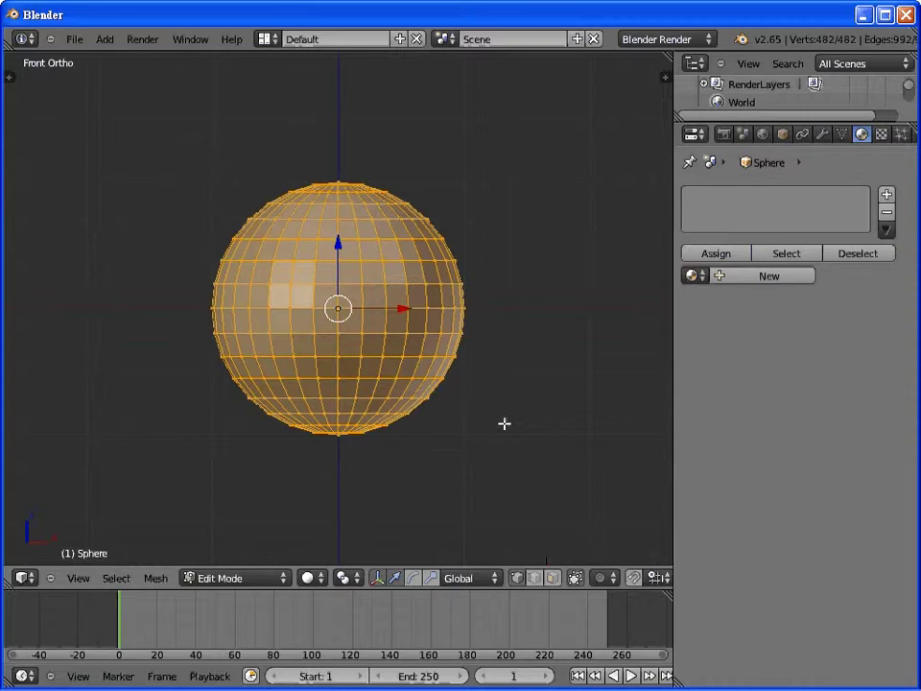
key(a)
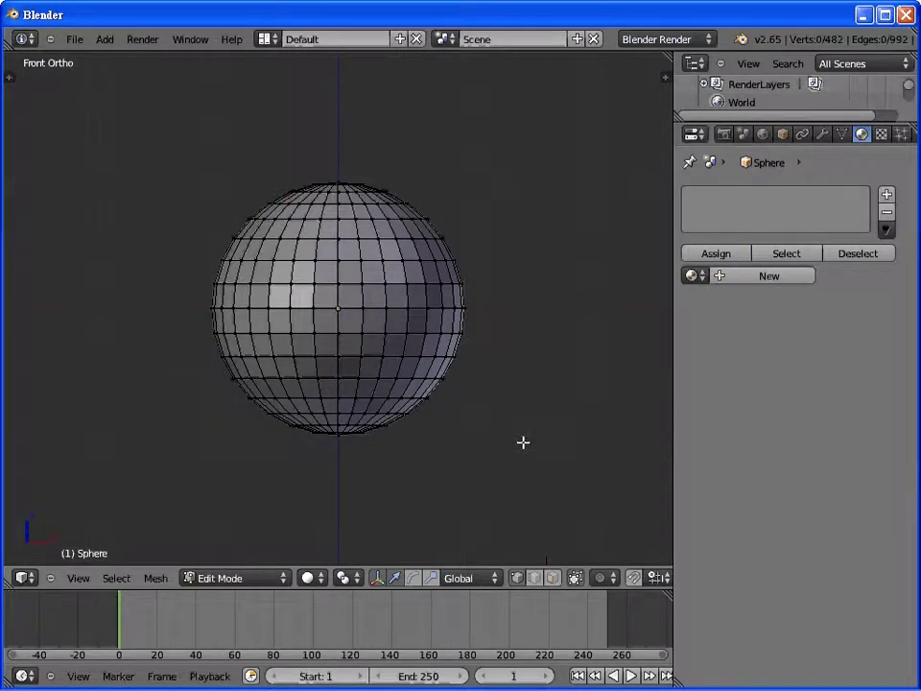
Step: Border-select the sphere's lower-half vertices in Front Ortho and bring up the Delete menu
key(b)
mouse_move(523, 443)
mouse_down()
mouse_move(220, 318)
mouse_move(184, 318)
mouse_up()
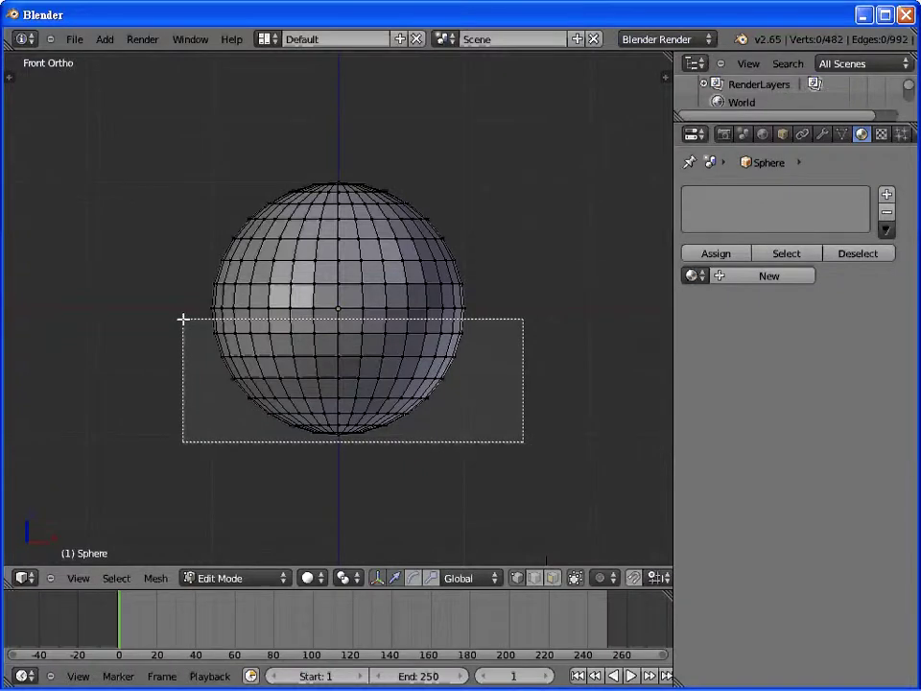
drag(182, 319, 184, 318)
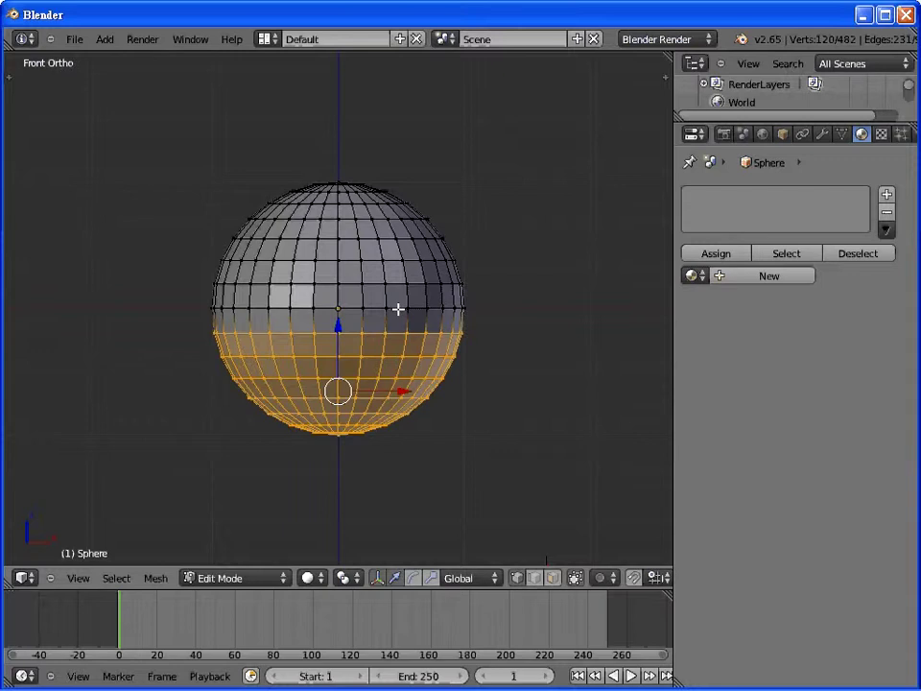
key(x)
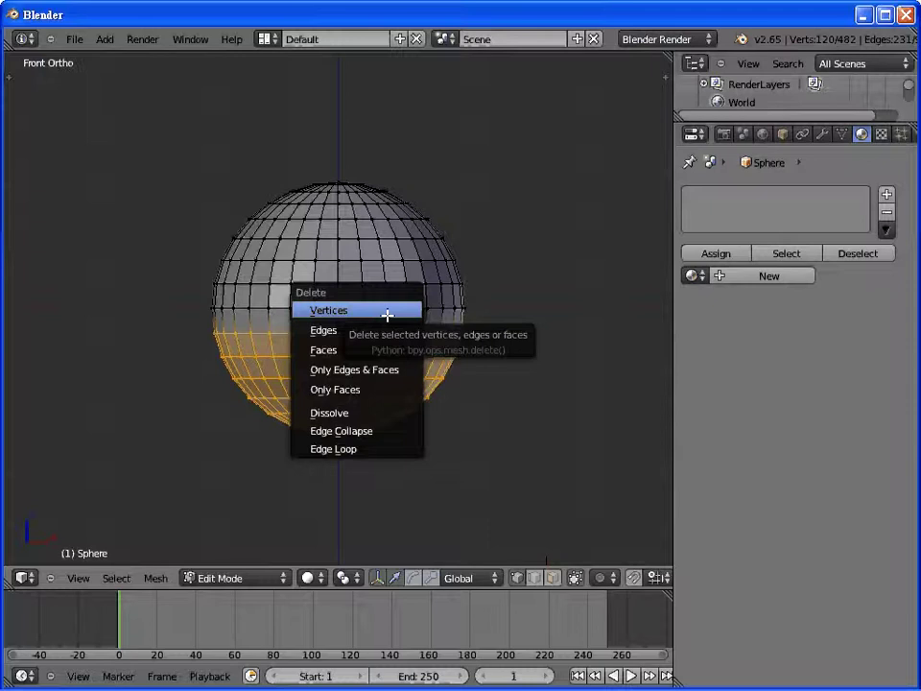
Step: Delete the lower-half vertices, orbit to check, then undo and go back to Front view
click(387, 312)
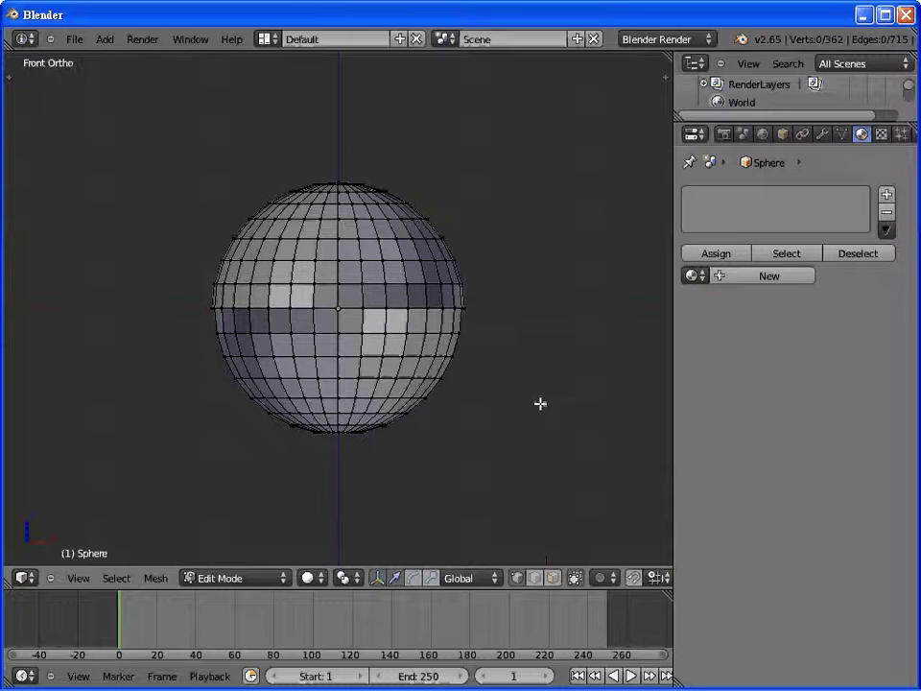
middle_drag(541, 403, 424, 405)
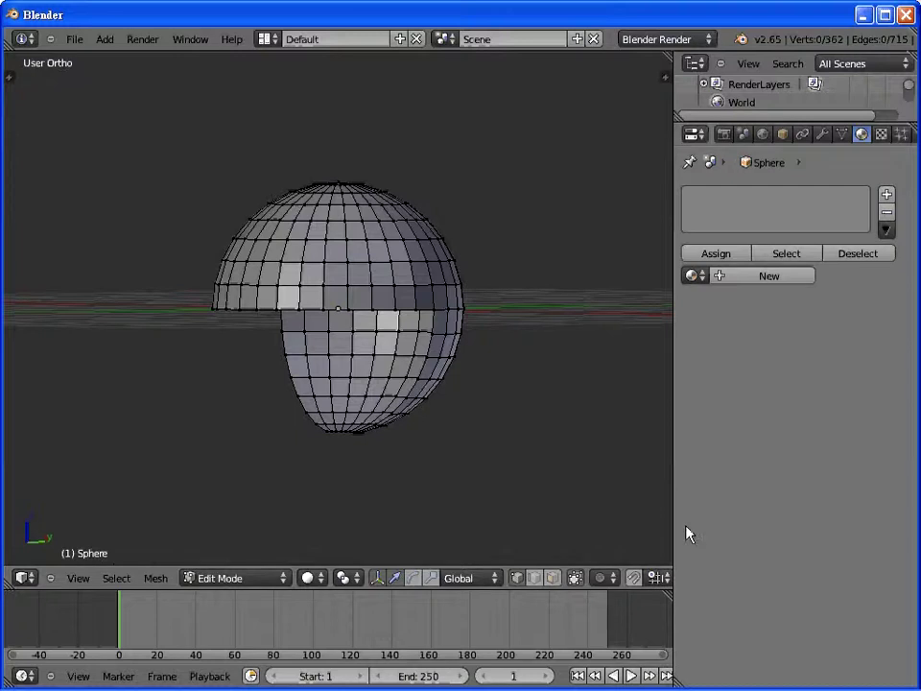
key(ctrl+z)
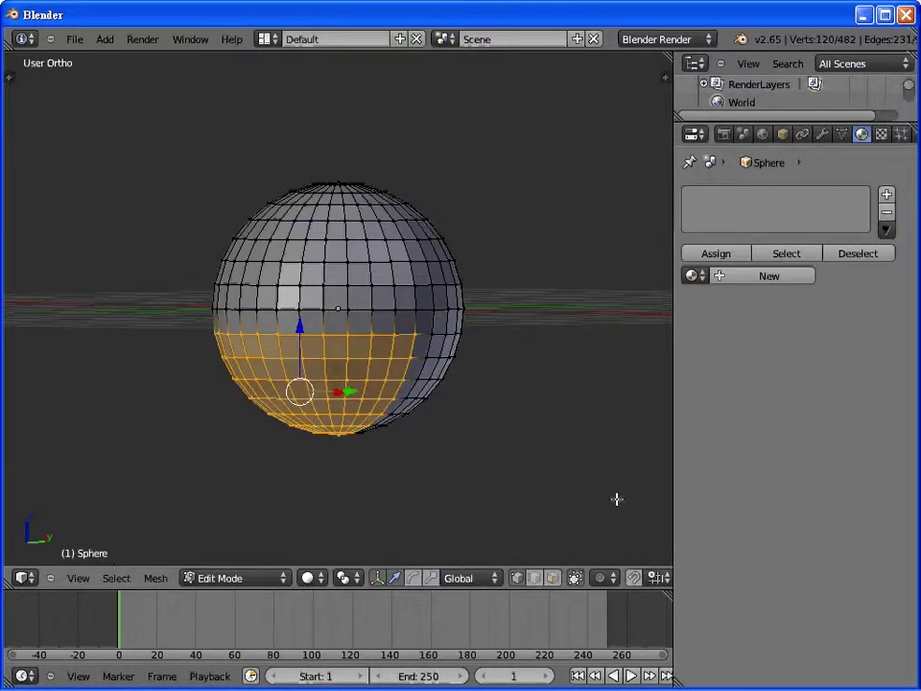
click(79, 578)
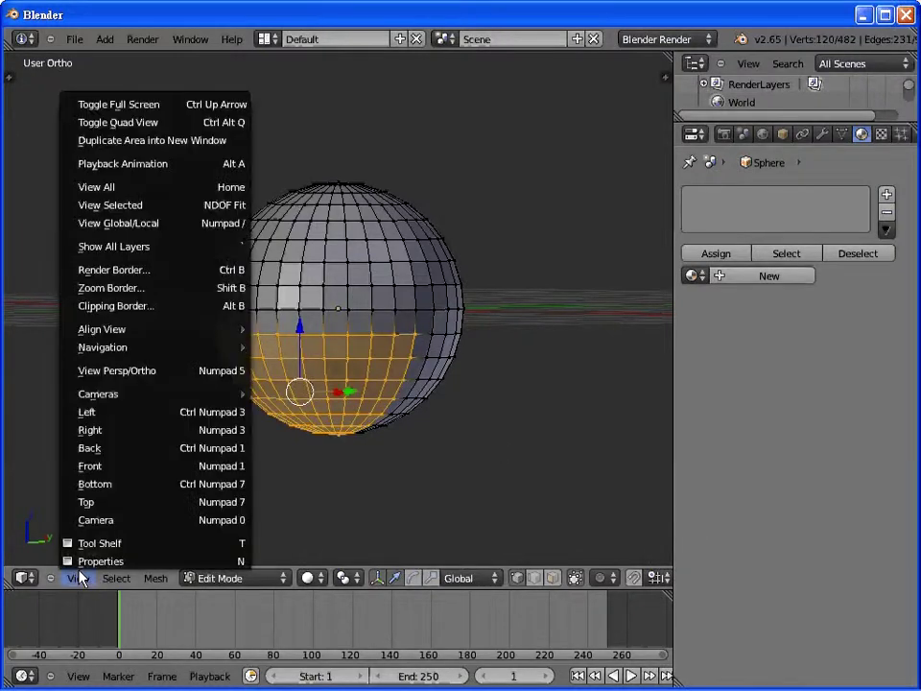
click(109, 470)
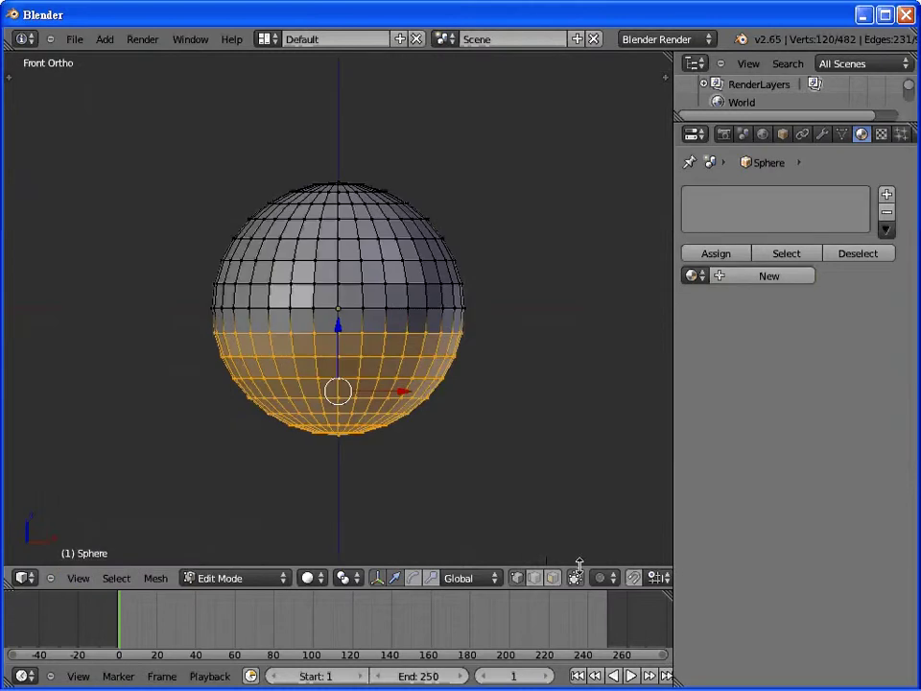
Step: Deselect all, border-select the lower half, delete those vertices, and orbit to see the open underside
key(a)
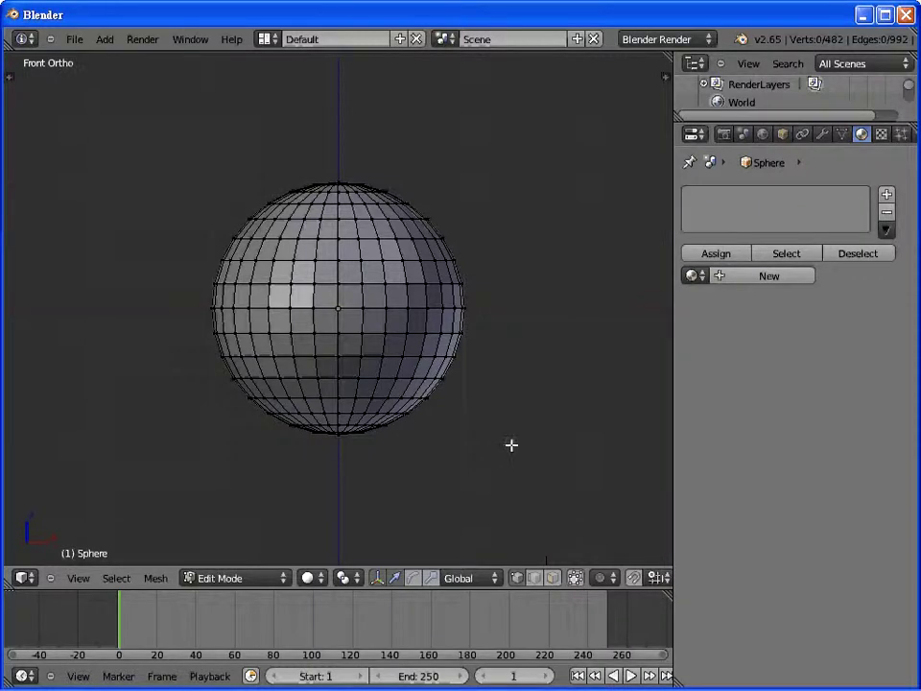
drag(511, 445, 202, 318)
key(x)
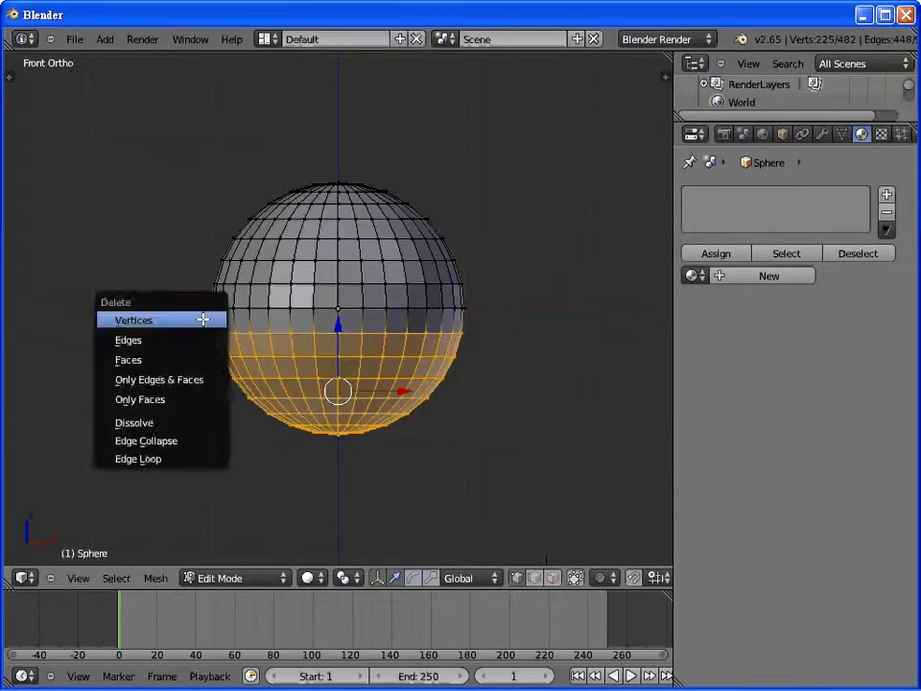
click(203, 318)
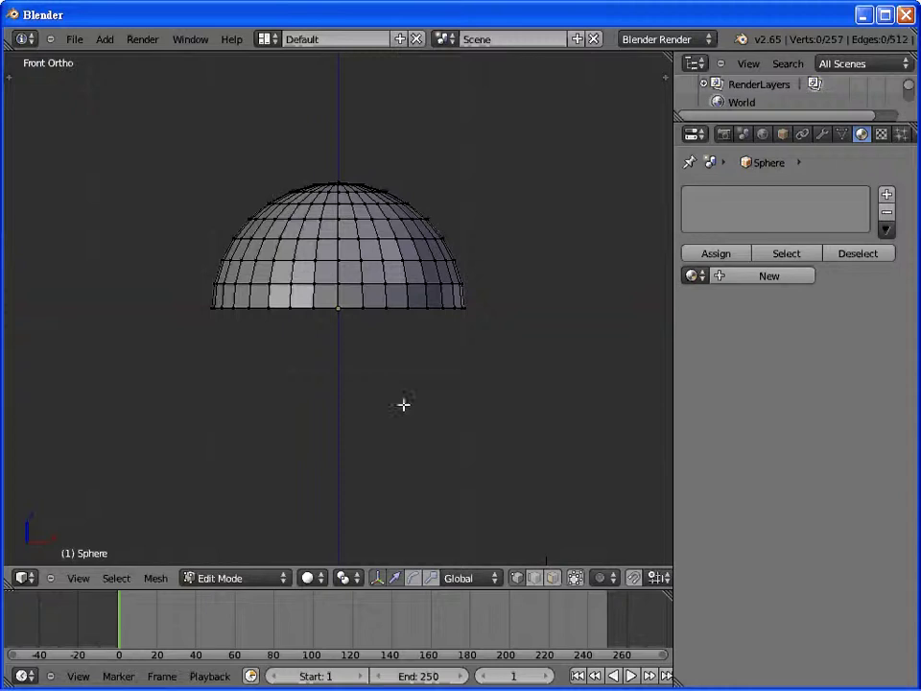
mouse_move(403, 405)
middle_down()
mouse_move(385, 319)
mouse_move(392, 389)
mouse_move(435, 448)
mouse_move(412, 322)
mouse_move(467, 273)
mouse_move(504, 320)
mouse_move(471, 430)
mouse_move(489, 431)
middle_up()
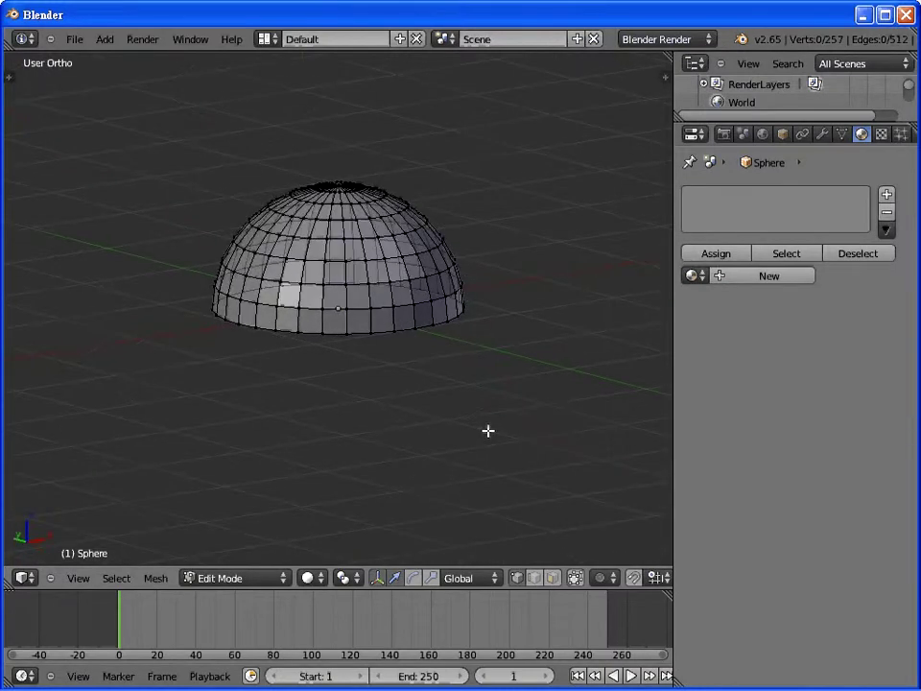
Step: Render the faceted hemisphere with F12, exit to Object Mode, and close the Render Result
key(F12)
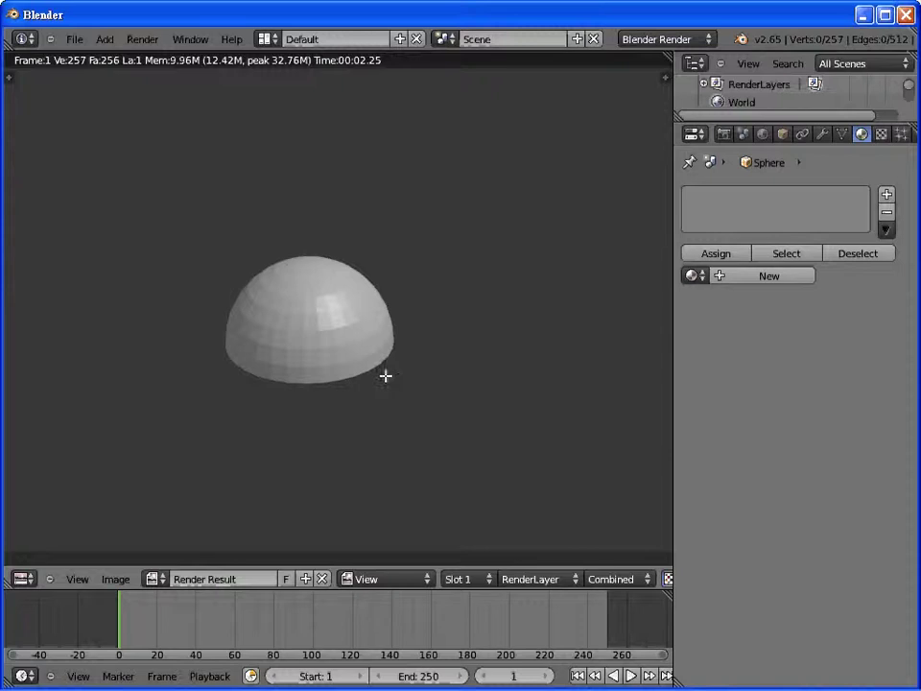
key(t)
key(t)
key(Tab)
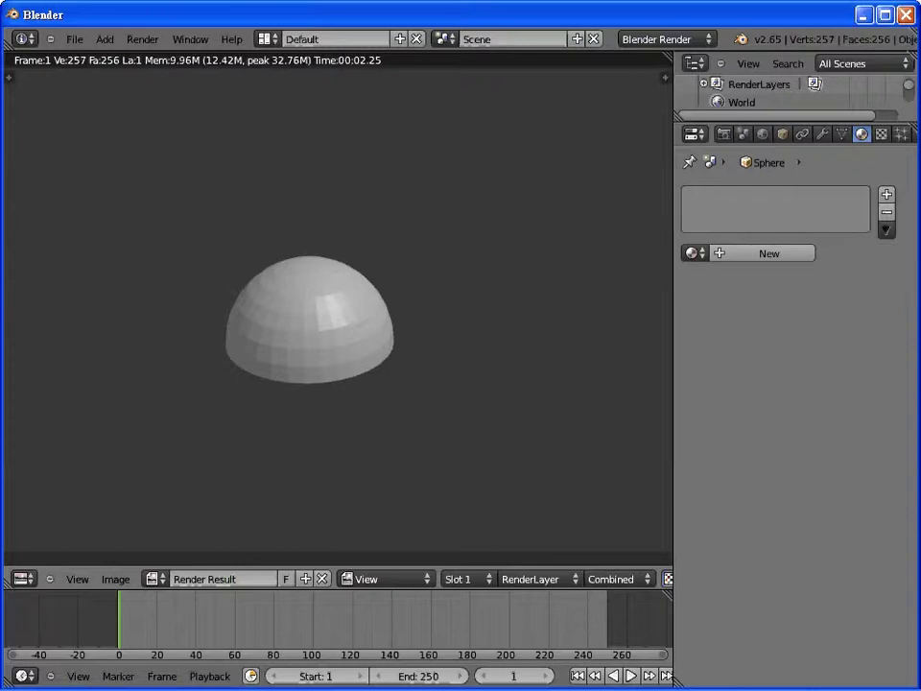
key(Escape)
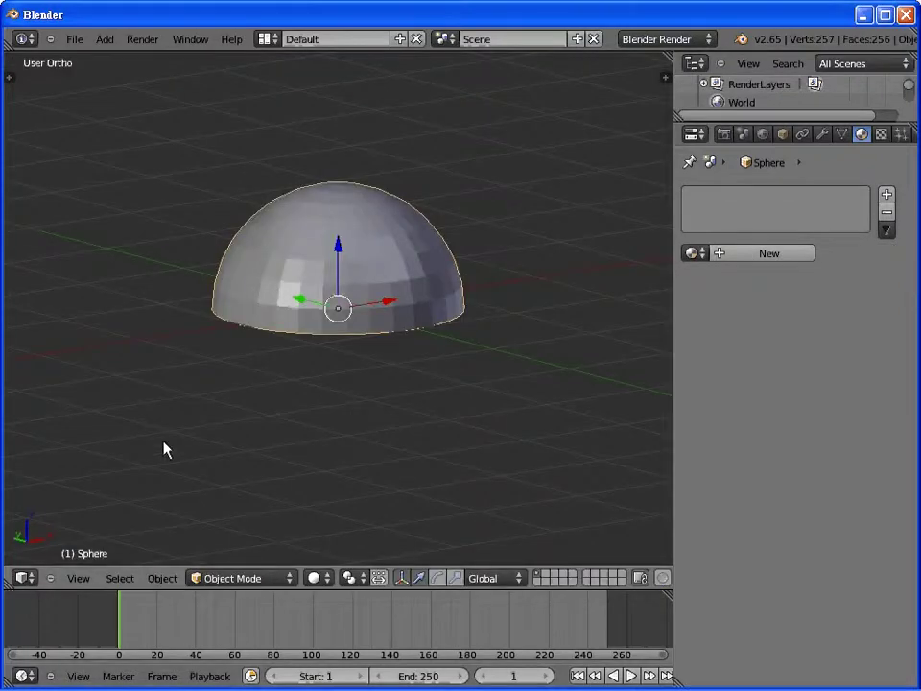
Step: Apply Shading: Smooth from the Tool Shelf and re-render to confirm the smooth dome
key(t)
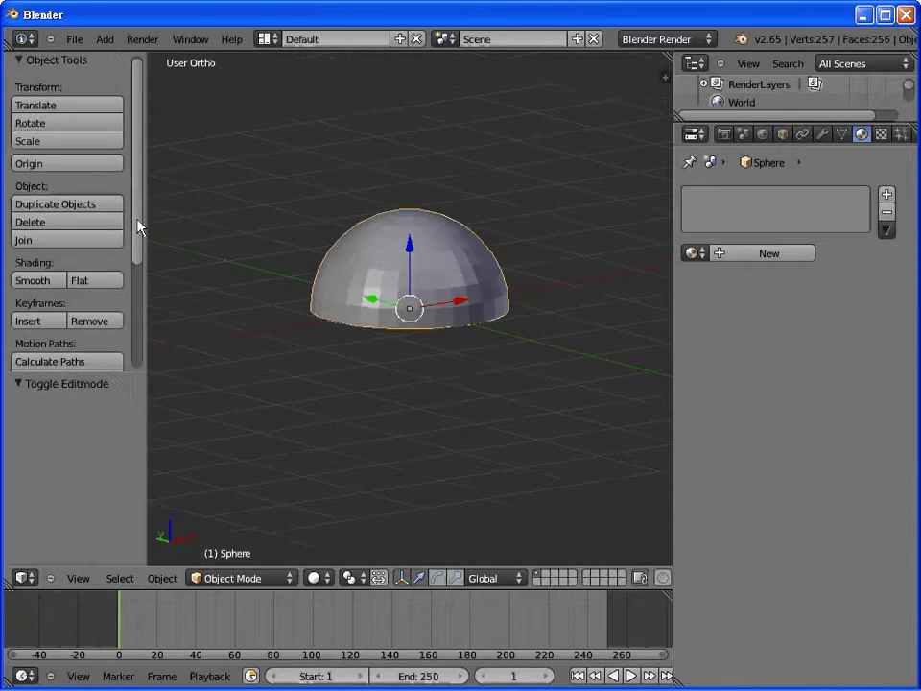
scroll(139, 227, down, 1)
click(37, 255)
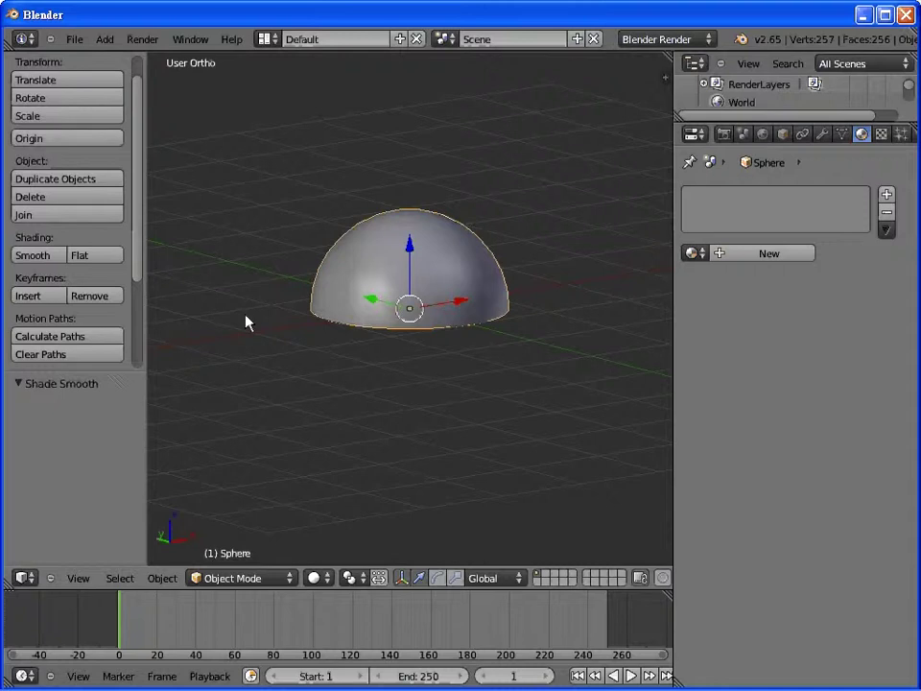
key(F12)
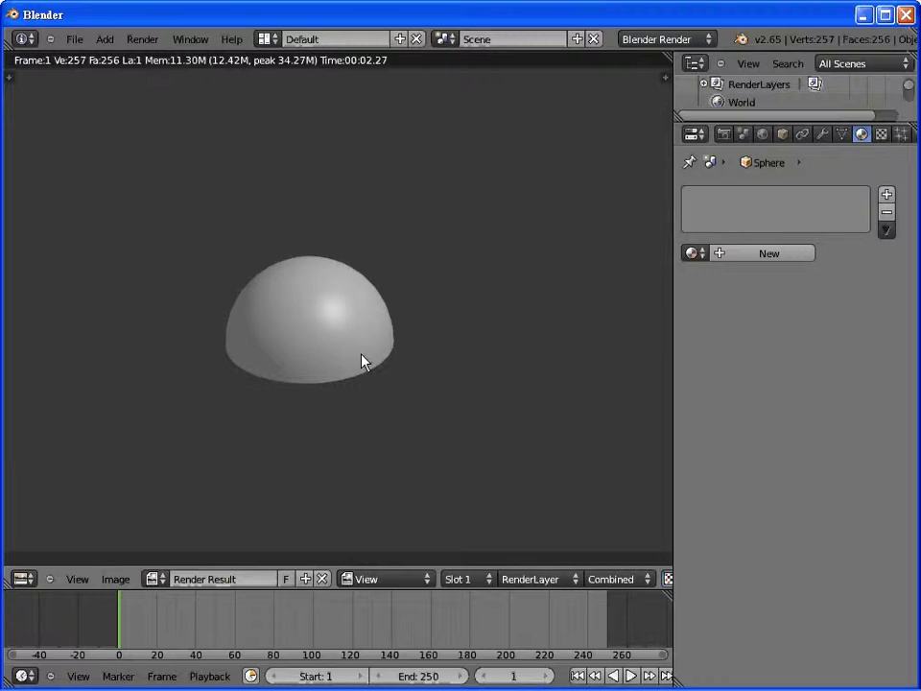
key(Escape)
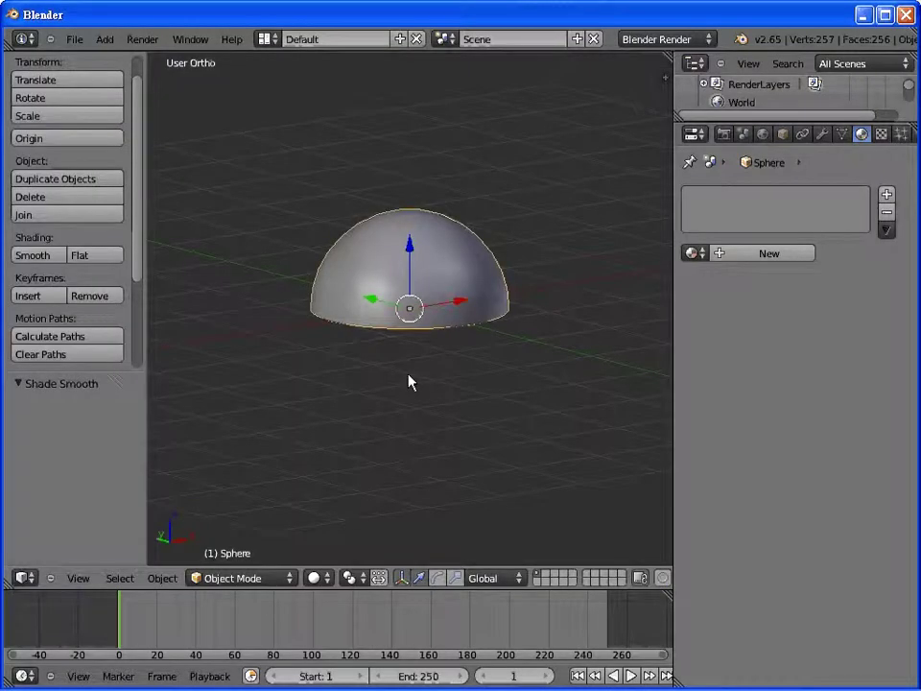